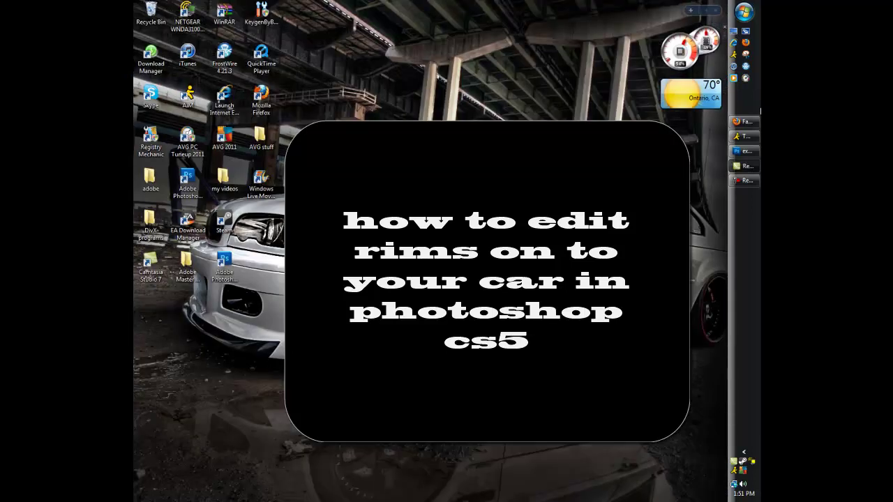
Step: Switch to Photoshop and look over the wheel photo rpf1.jpg and the car photo ext_1.jpg
{"action": "left_click", "coordinate": [745, 150]}
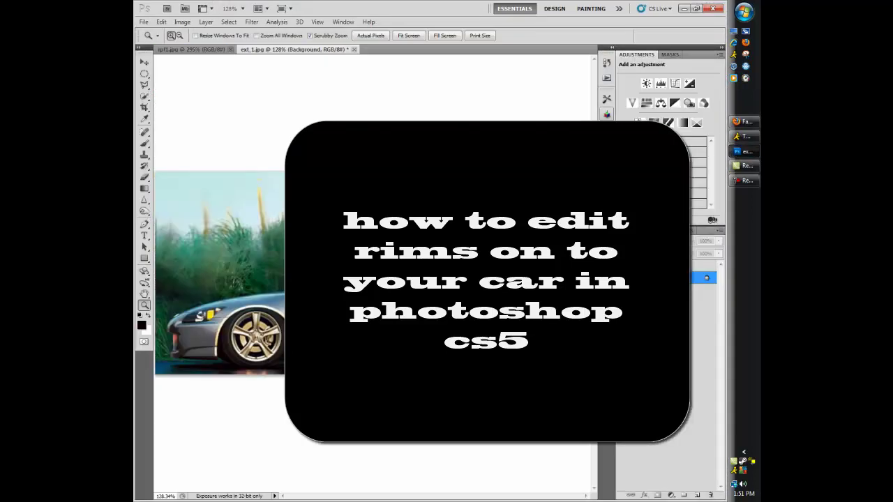
{"action": "left_click", "coordinate": [206, 49]}
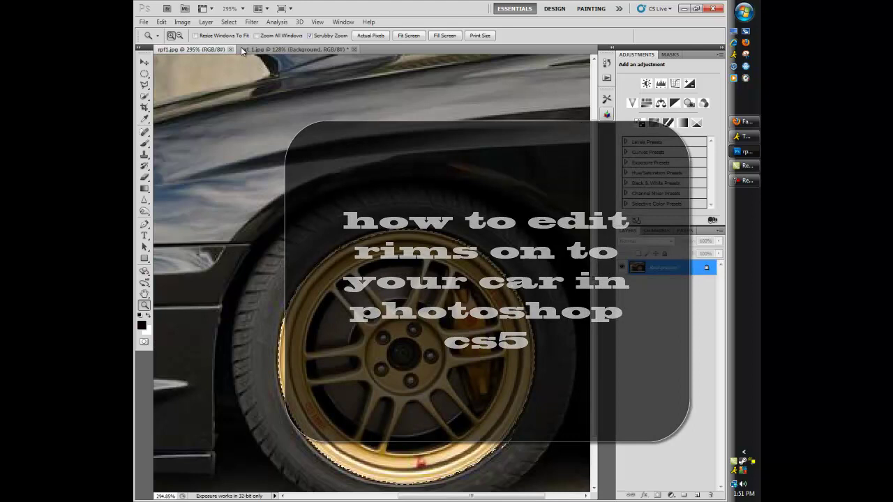
{"action": "left_click", "coordinate": [282, 49]}
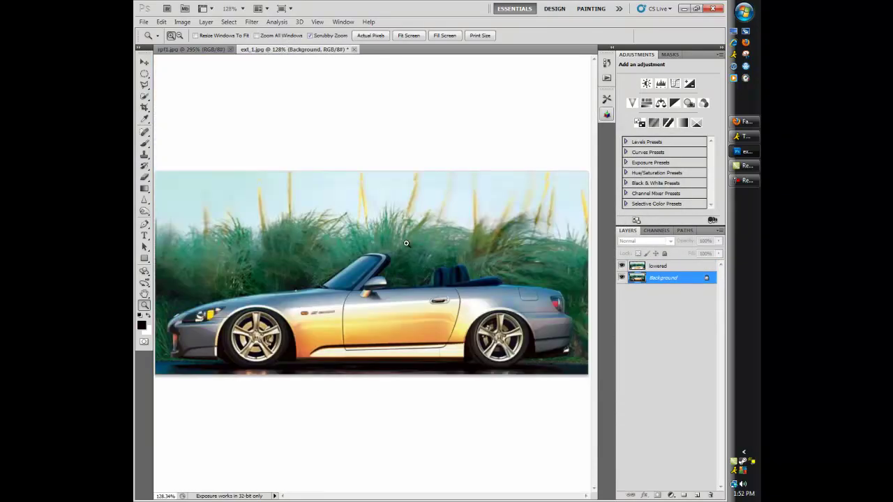
{"action": "left_click", "coordinate": [208, 50]}
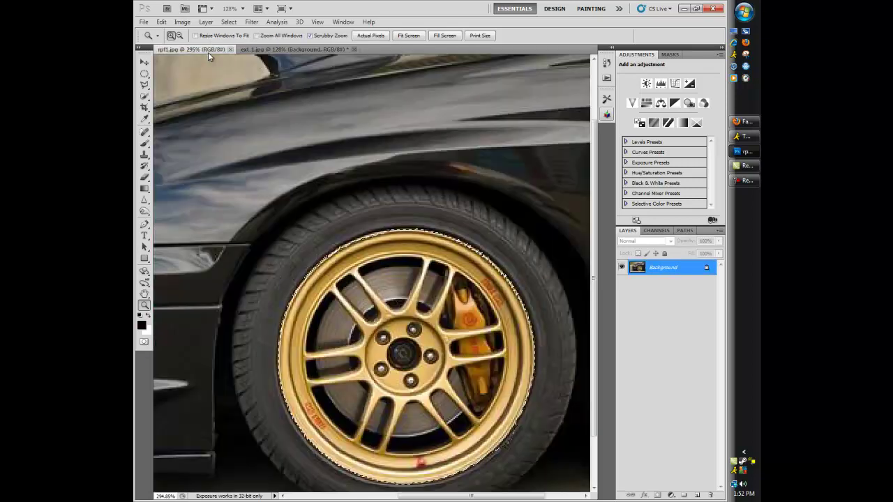
{"action": "scroll", "coordinate": [386, 225], "scroll_direction": "down", "scroll_amount": 1}
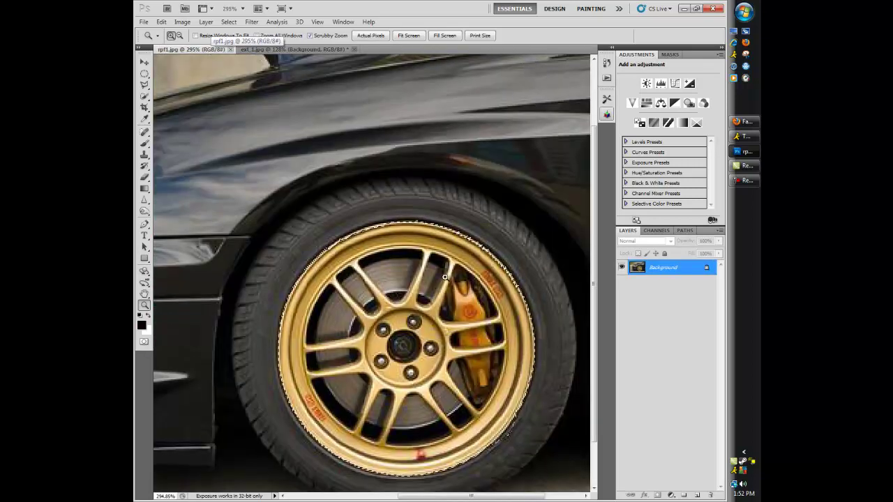
Step: Choose the Quick Selection tool and close the wheel photo rpf1.jpg
{"action": "left_click", "coordinate": [145, 97]}
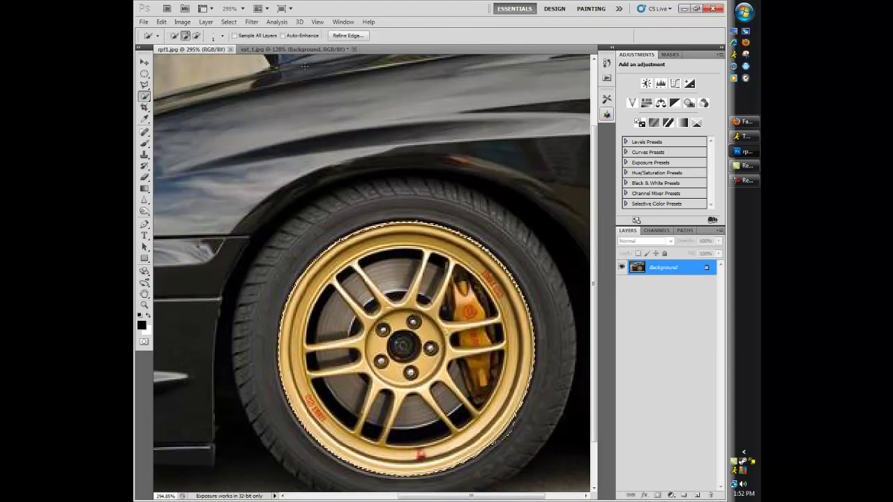
{"action": "left_click", "coordinate": [231, 49]}
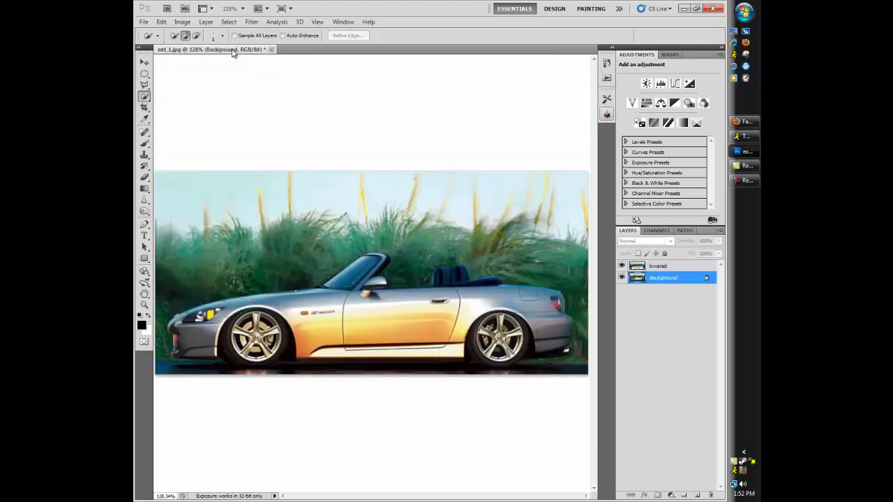
{"action": "left_click", "coordinate": [143, 21]}
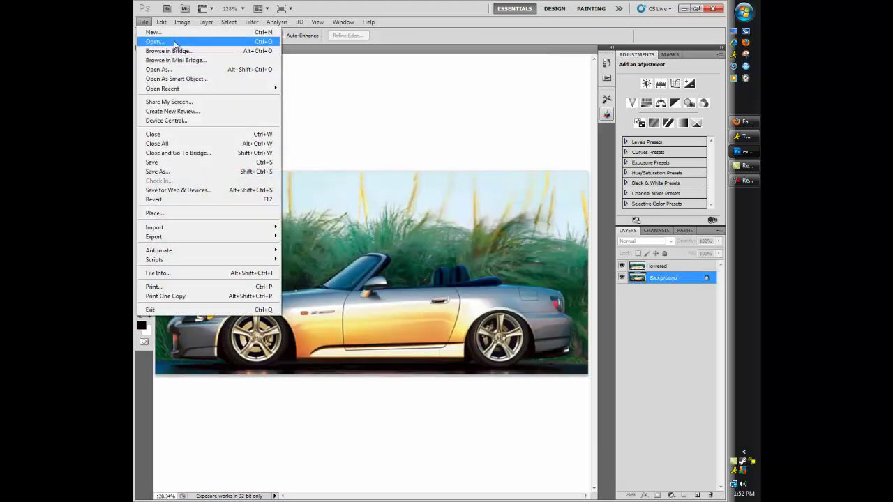
{"action": "left_click", "coordinate": [171, 43]}
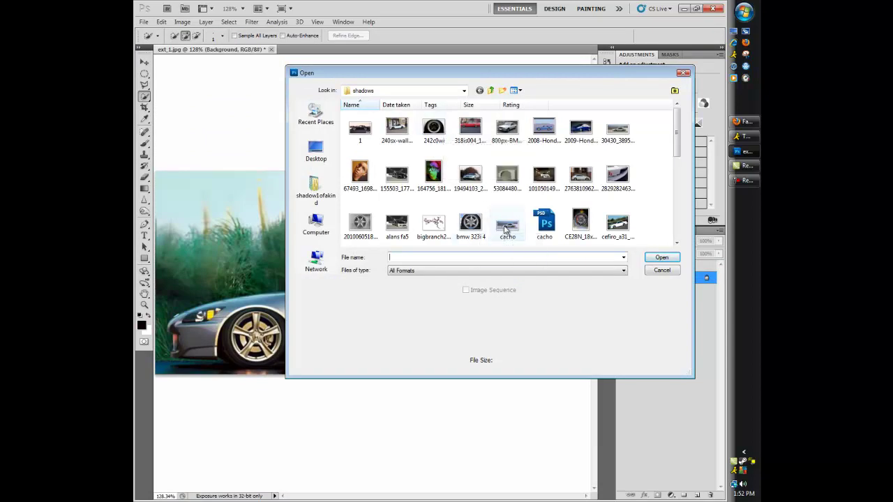
{"action": "double_click", "coordinate": [580, 221]}
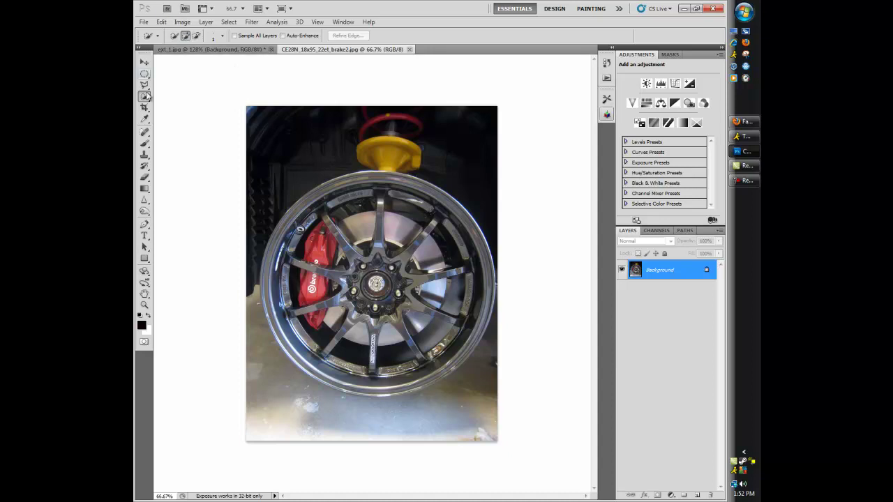
{"action": "left_click", "coordinate": [145, 305]}
{"action": "left_click_drag", "start_coordinate": [293, 275], "coordinate": [300, 251]}
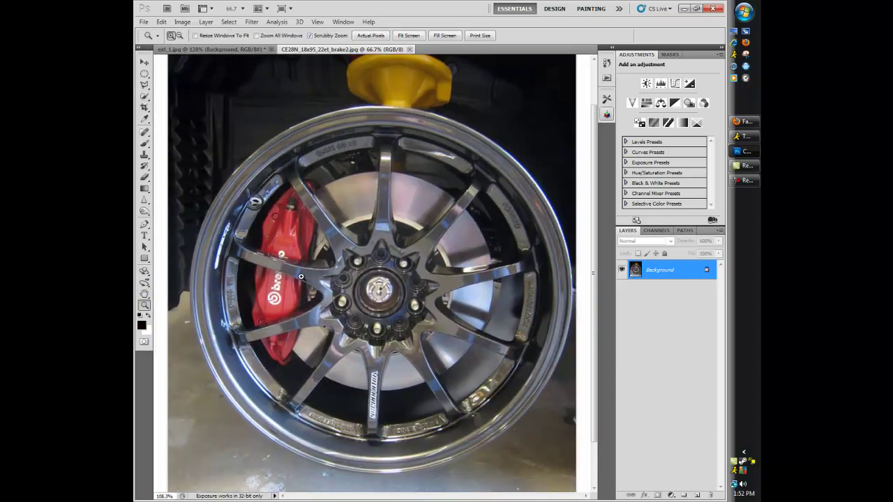
{"action": "left_click", "coordinate": [144, 96]}
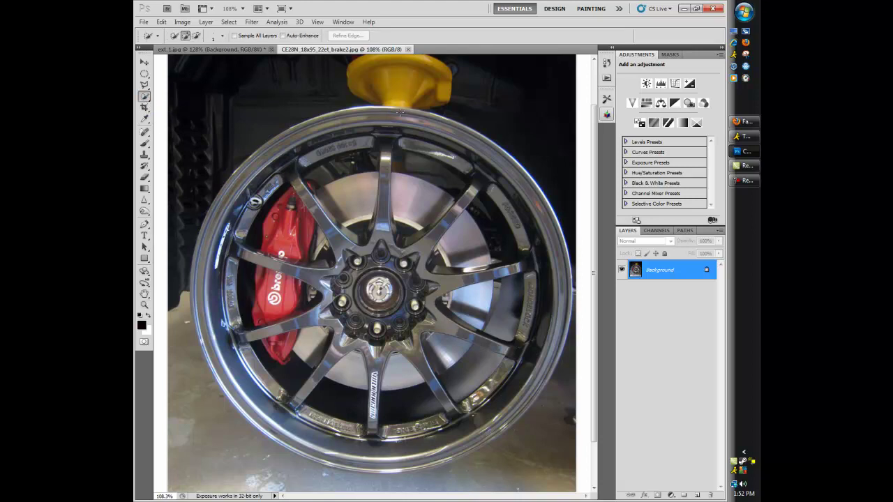
{"action": "left_click_drag", "start_coordinate": [305, 114], "coordinate": [243, 155]}
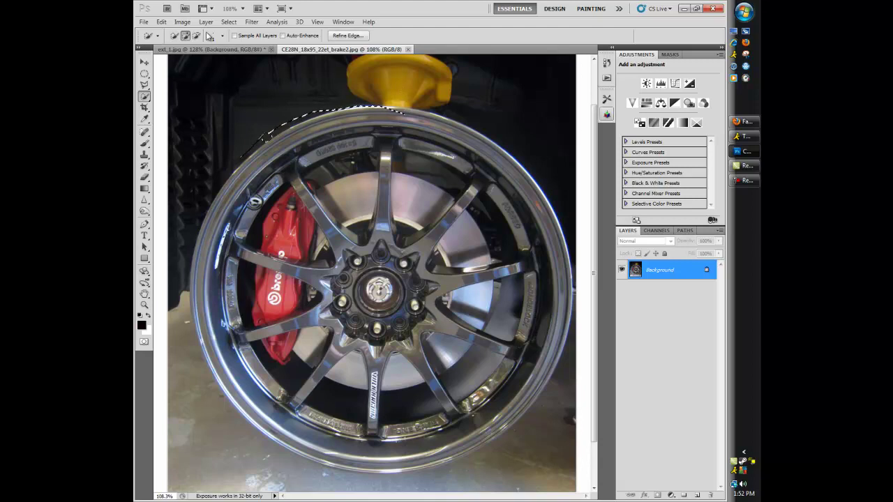
{"action": "left_click", "coordinate": [408, 50]}
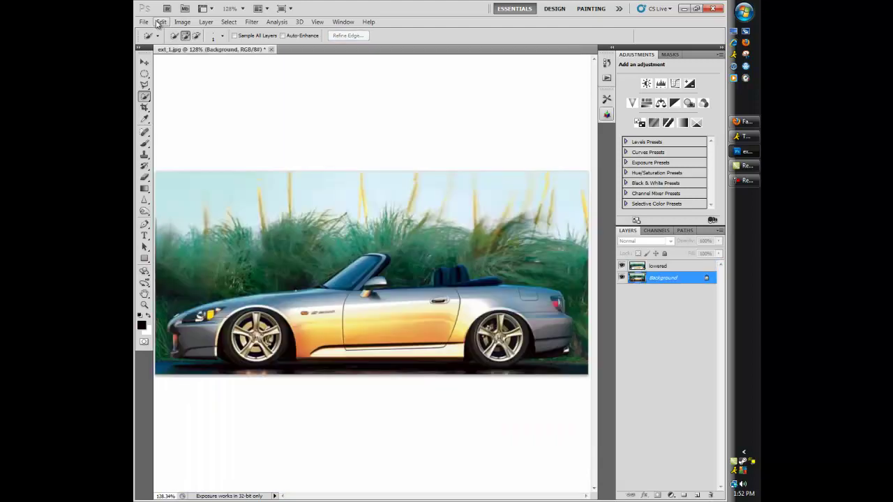
Step: Open the wheel photo 242c0wi.jpg from the shadows folder
{"action": "left_click", "coordinate": [160, 23]}
{"action": "mouse_move", "coordinate": [137, 21]}
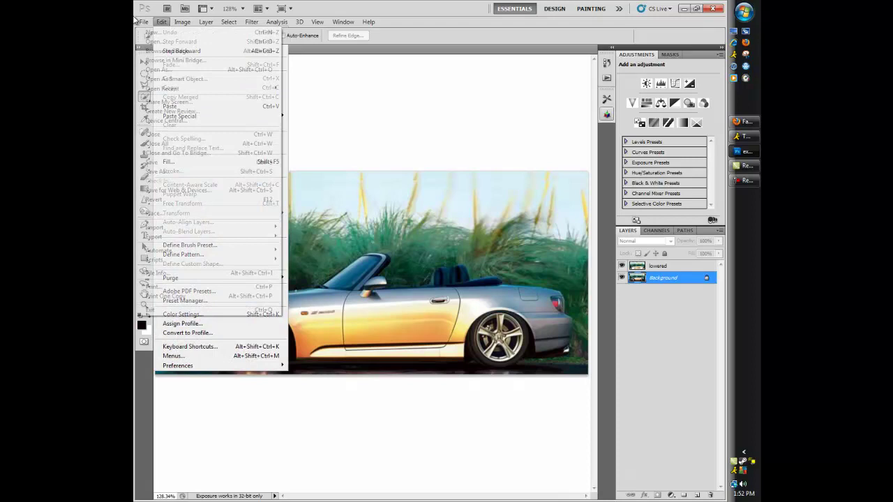
{"action": "left_click", "coordinate": [149, 41]}
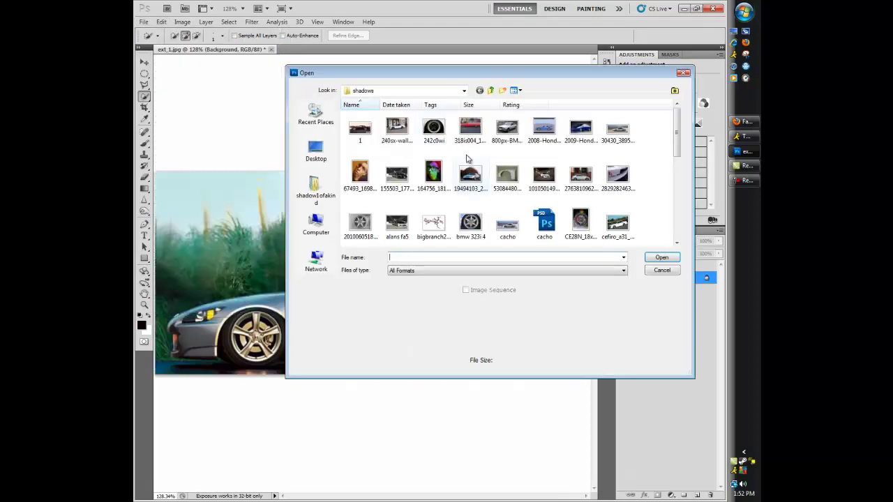
{"action": "double_click", "coordinate": [442, 139]}
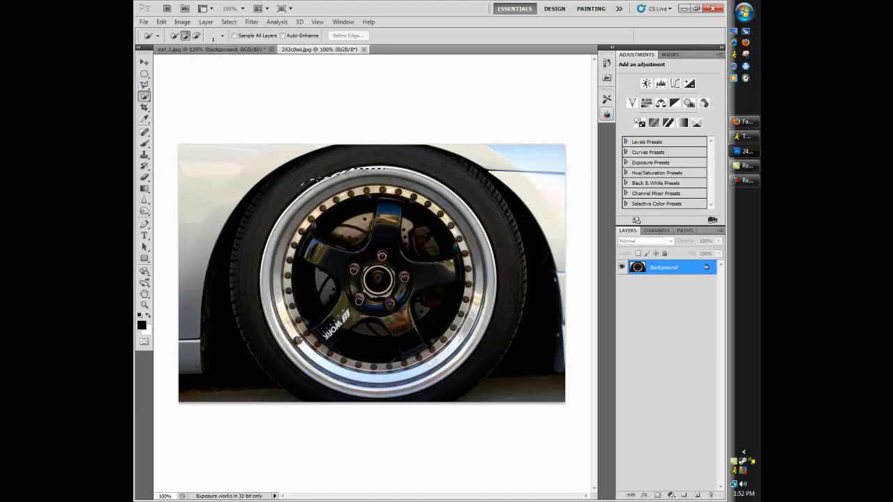
Step: Step back from the first partial selection and select the whole rim, from outer lip to hub, with the Quick Selection tool
{"action": "left_click", "coordinate": [167, 23]}
{"action": "left_click", "coordinate": [178, 51]}
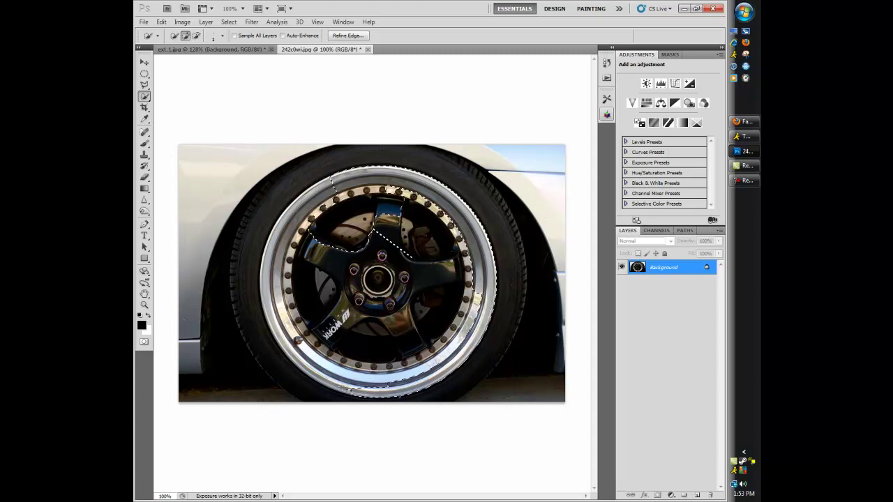
{"action": "left_click_drag", "start_coordinate": [335, 385], "coordinate": [293, 350]}
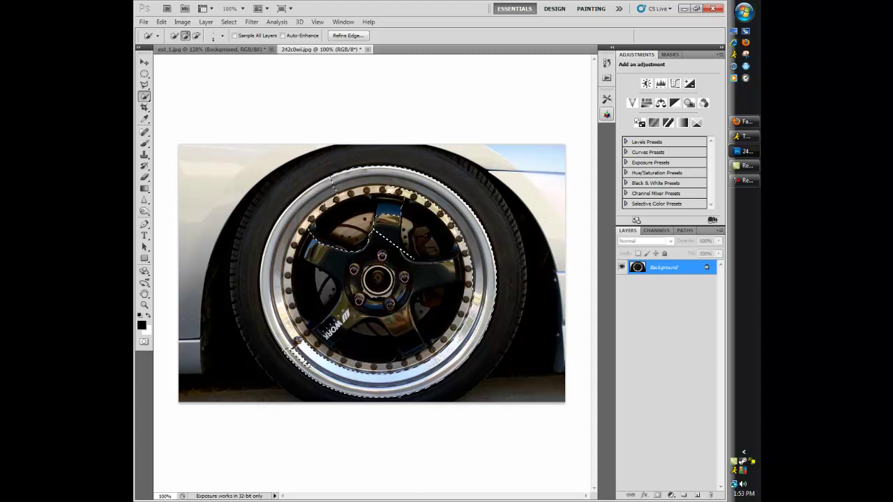
{"action": "left_click", "coordinate": [298, 340]}
{"action": "left_click", "coordinate": [298, 340]}
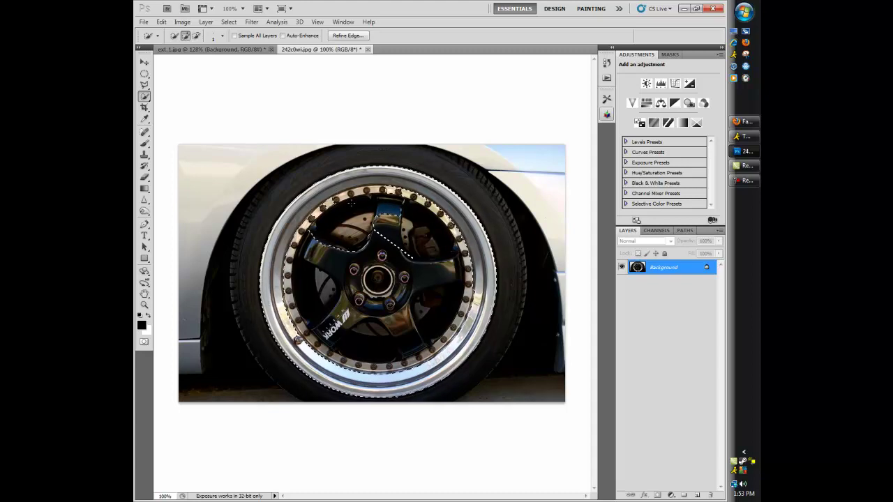
{"action": "left_click", "coordinate": [390, 215]}
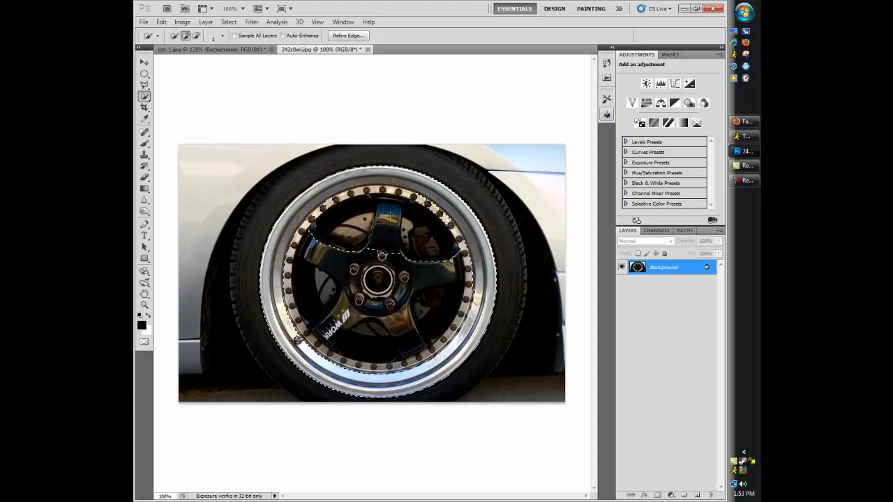
{"action": "left_click", "coordinate": [434, 268]}
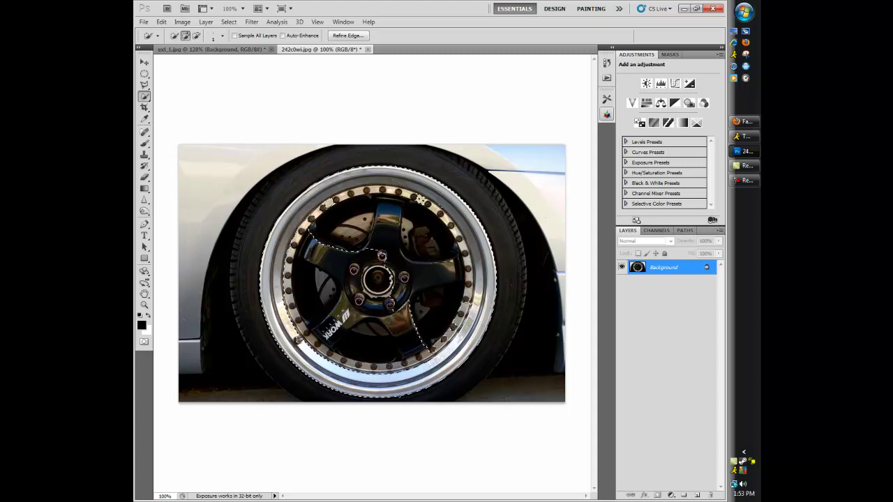
{"action": "left_click", "coordinate": [335, 293]}
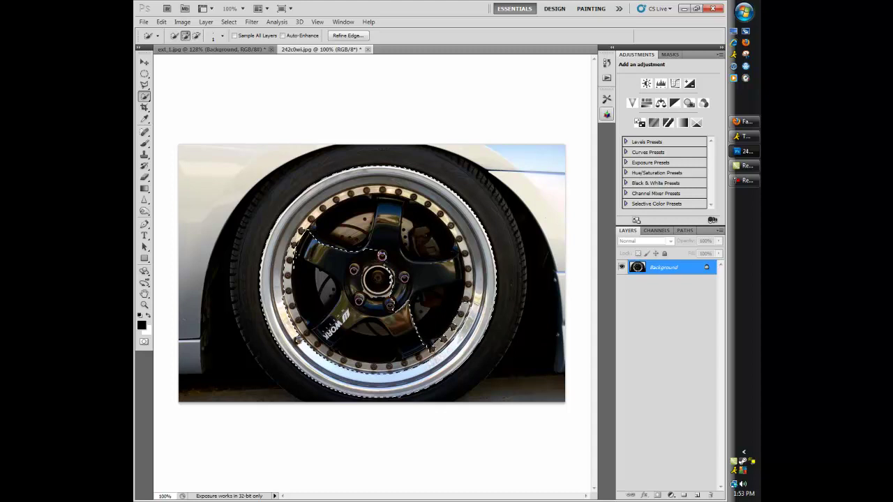
{"action": "left_click", "coordinate": [386, 290]}
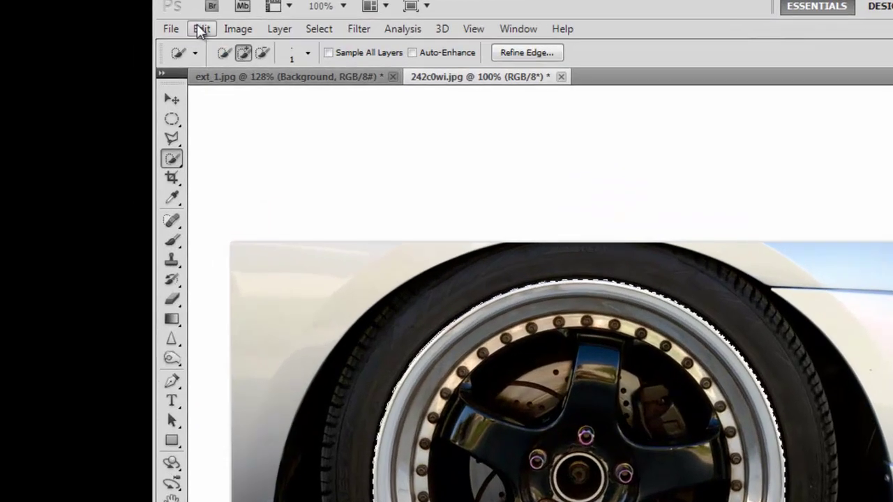
Step: Copy the selected rim into ext_1.jpg and move its new layer above the lowered layer
{"action": "left_click", "coordinate": [160, 22]}
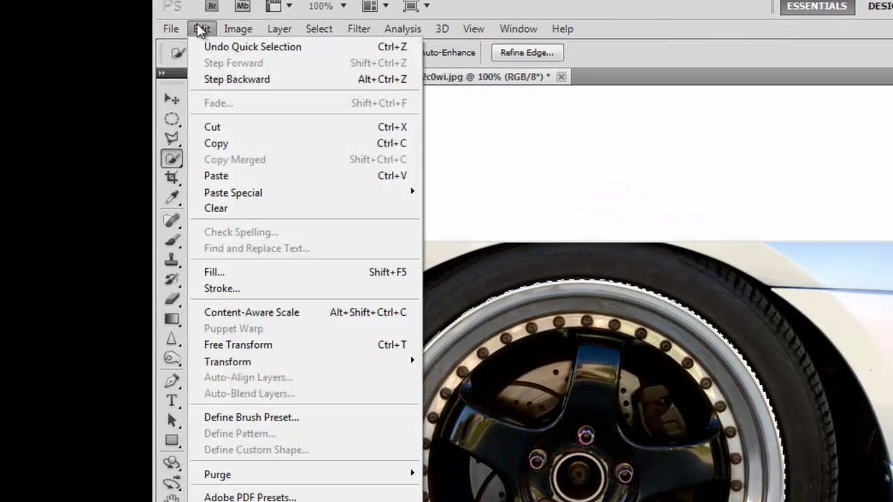
{"action": "left_click", "coordinate": [259, 143]}
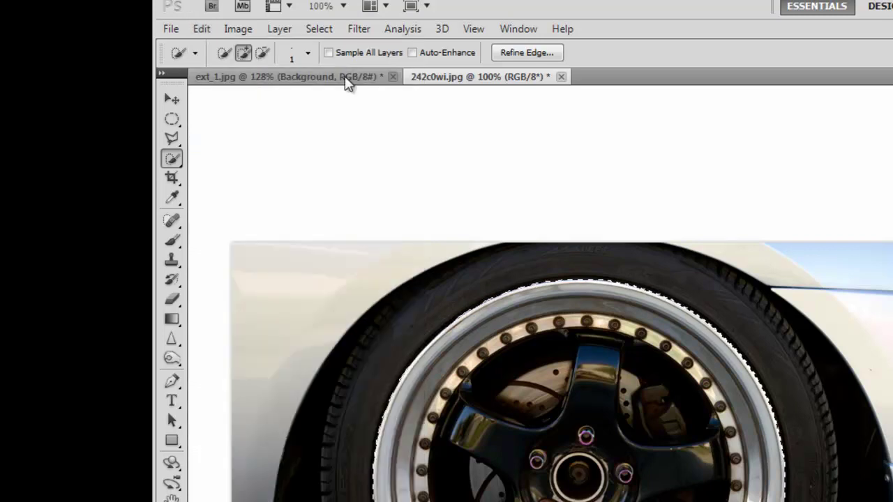
{"action": "left_click", "coordinate": [347, 78]}
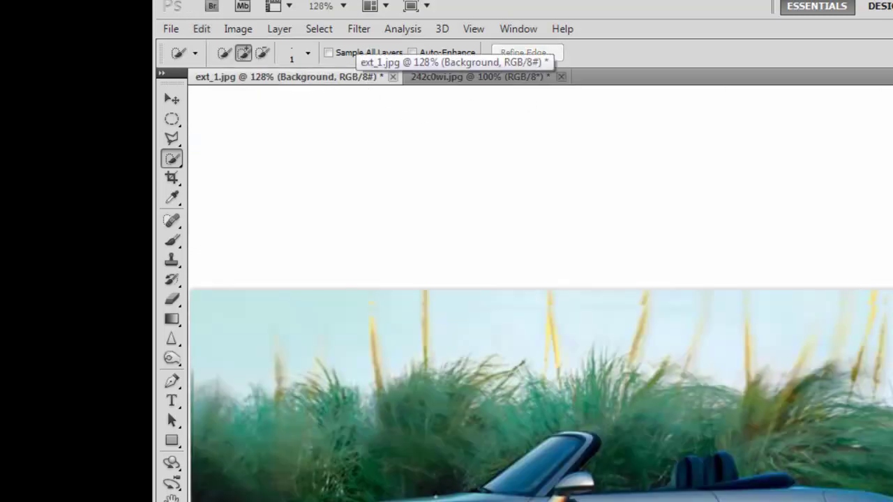
{"action": "left_click", "coordinate": [193, 28]}
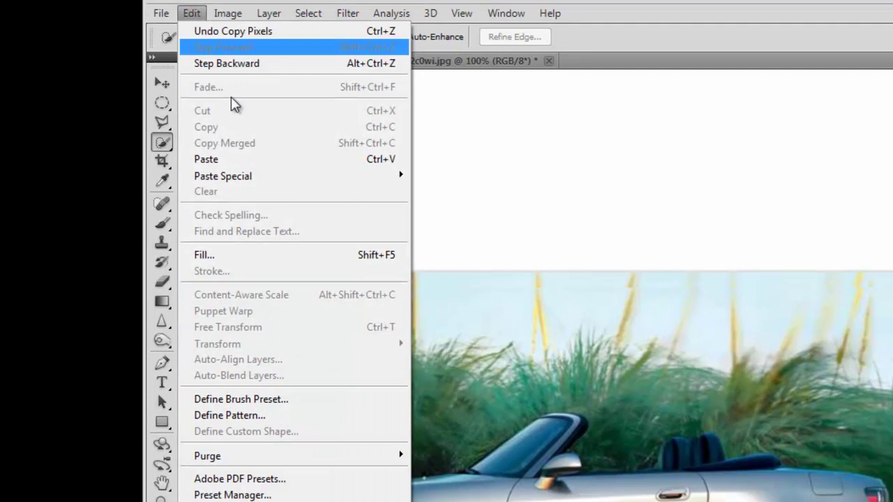
{"action": "left_click", "coordinate": [225, 177]}
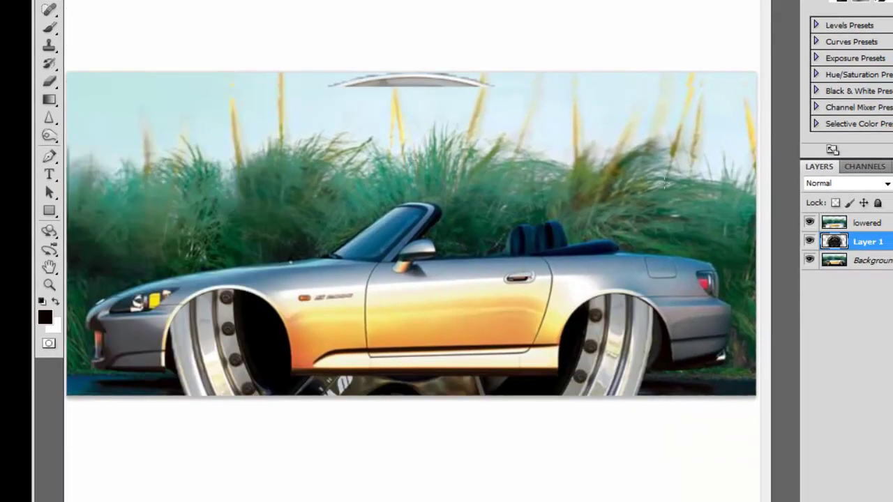
{"action": "left_click_drag", "start_coordinate": [885, 236], "coordinate": [863, 221]}
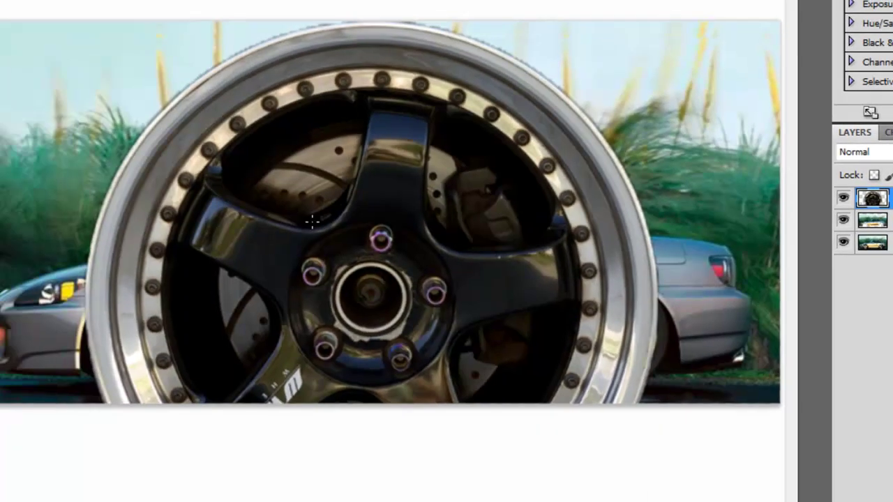
Step: Shrink the pasted rim with Free Transform, place it over the car's front wheel and apply the transformation
{"action": "right_click", "coordinate": [410, 228]}
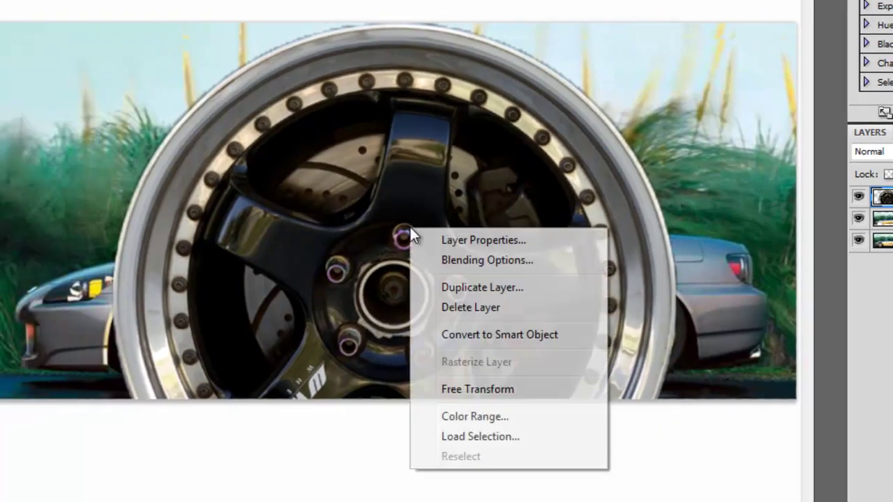
{"action": "left_click", "coordinate": [507, 392]}
{"action": "left_click_drag", "start_coordinate": [676, 301], "coordinate": [436, 301]}
{"action": "left_click_drag", "start_coordinate": [272, 23], "coordinate": [138, 168]}
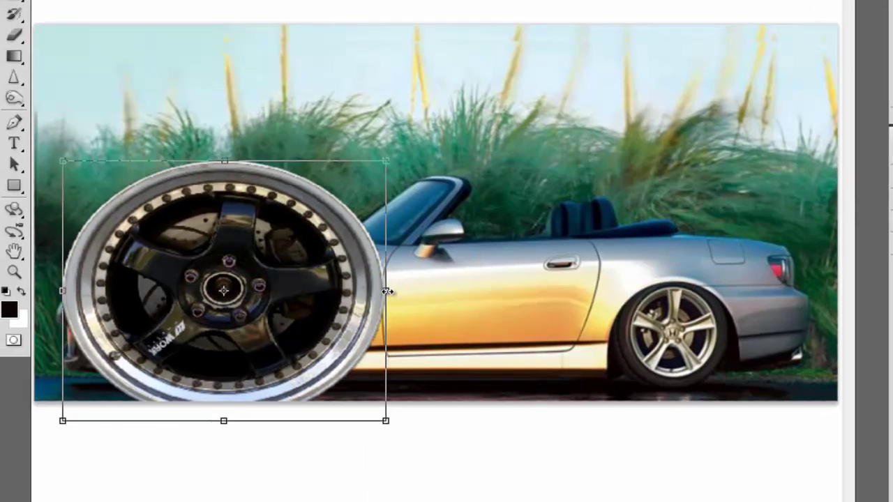
{"action": "left_click_drag", "start_coordinate": [347, 294], "coordinate": [227, 288]}
{"action": "left_click_drag", "start_coordinate": [266, 429], "coordinate": [249, 307]}
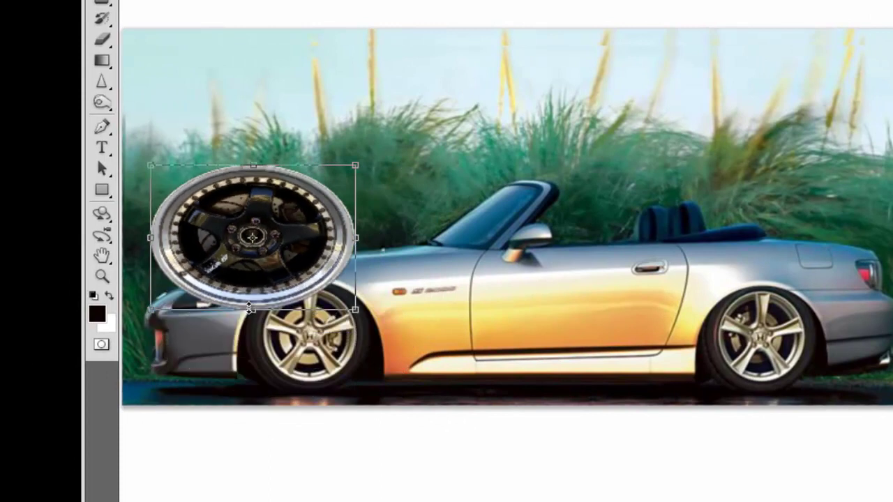
{"action": "left_click_drag", "start_coordinate": [339, 240], "coordinate": [336, 347]}
{"action": "left_click", "coordinate": [108, 279]}
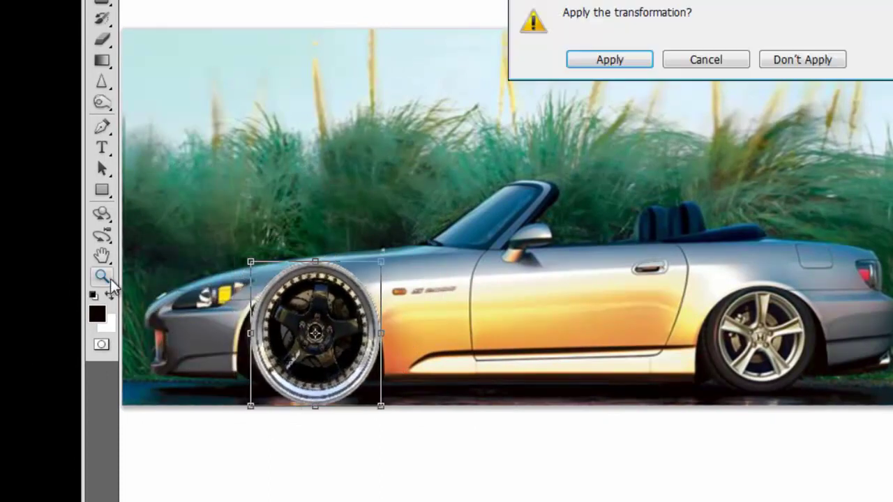
{"action": "left_click", "coordinate": [637, 60]}
Step: Reduce the height of the pasted front rim with Free Transform and shift it down over the car's original rim
{"action": "left_click_drag", "start_coordinate": [369, 157], "coordinate": [465, 146]}
{"action": "scroll", "coordinate": [466, 146], "scroll_direction": "down", "scroll_amount": 2}
{"action": "scroll", "coordinate": [888, 130], "scroll_direction": "down", "scroll_amount": 5}
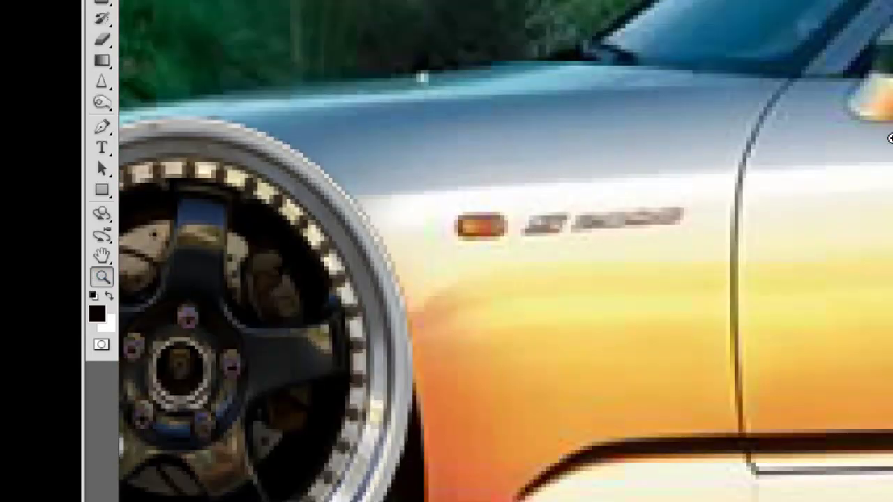
{"action": "scroll", "coordinate": [889, 138], "scroll_direction": "down", "scroll_amount": 1}
{"action": "scroll", "coordinate": [889, 139], "scroll_direction": "left", "scroll_amount": 6}
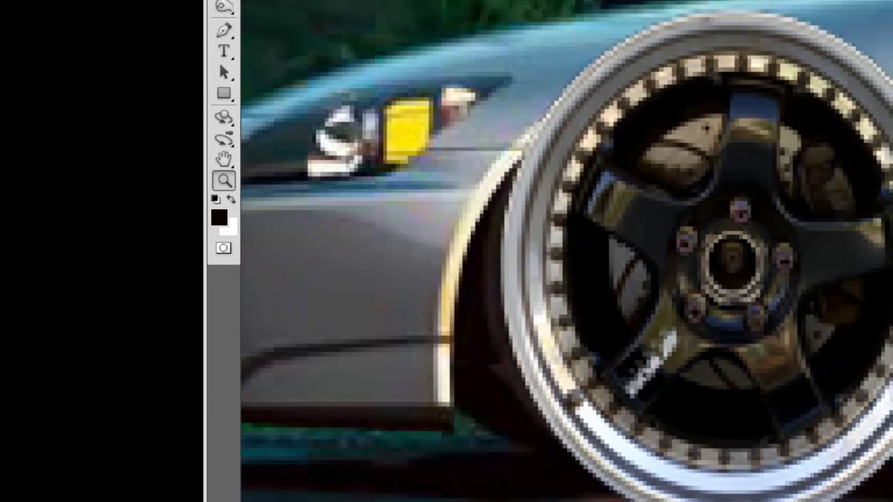
{"action": "right_click", "coordinate": [662, 216]}
{"action": "left_click", "coordinate": [795, 379]}
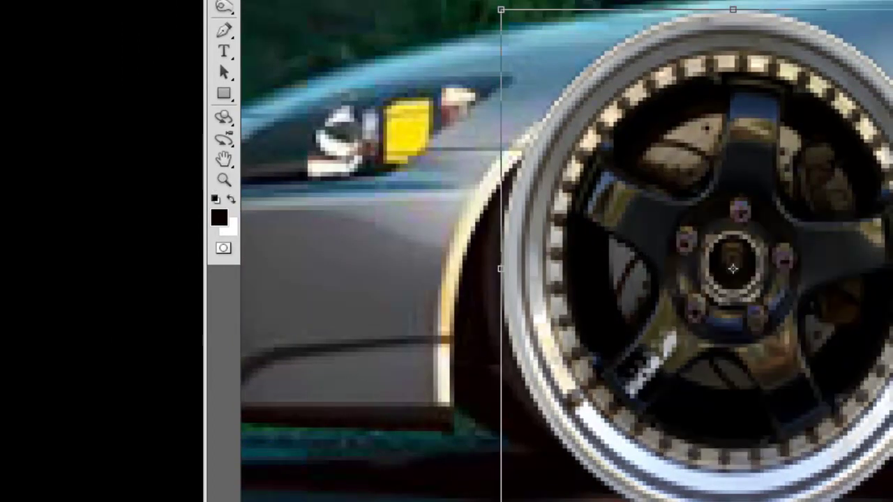
{"action": "left_click_drag", "start_coordinate": [731, 7], "coordinate": [731, 170]}
{"action": "left_click_drag", "start_coordinate": [737, 341], "coordinate": [715, 230]}
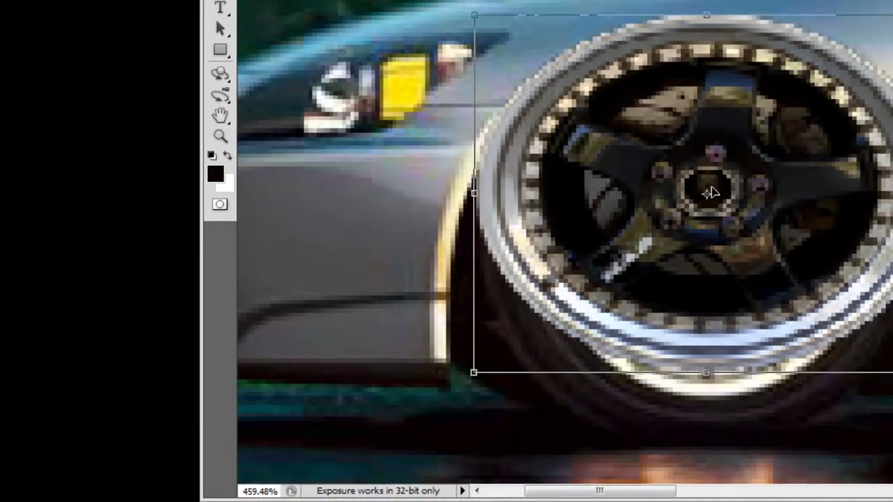
{"action": "left_click_drag", "start_coordinate": [710, 194], "coordinate": [709, 205]}
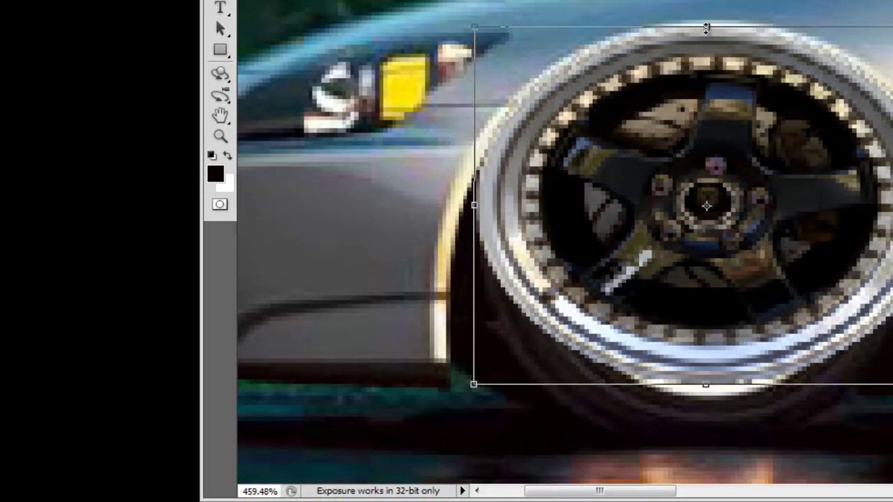
{"action": "left_click_drag", "start_coordinate": [706, 27], "coordinate": [707, 70]}
{"action": "left_click_drag", "start_coordinate": [712, 155], "coordinate": [714, 173]}
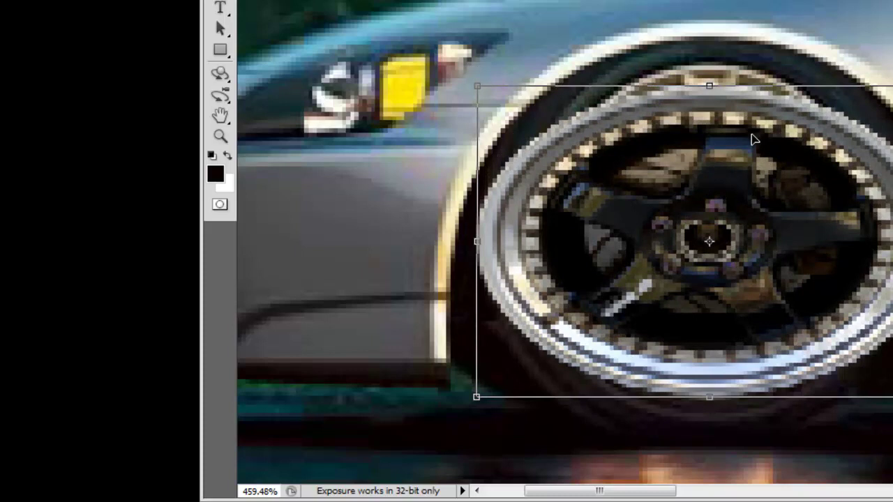
Step: Fit the front rim's upper edge and both sides to the original rim inside the tyre, and apply the transformation
{"action": "left_click_drag", "start_coordinate": [708, 87], "coordinate": [707, 66]}
{"action": "mouse_move", "coordinate": [892, 231]}
{"action": "left_mouse_down"}
{"action": "mouse_move", "coordinate": [854, 229]}
{"action": "mouse_move", "coordinate": [881, 234]}
{"action": "left_mouse_up"}
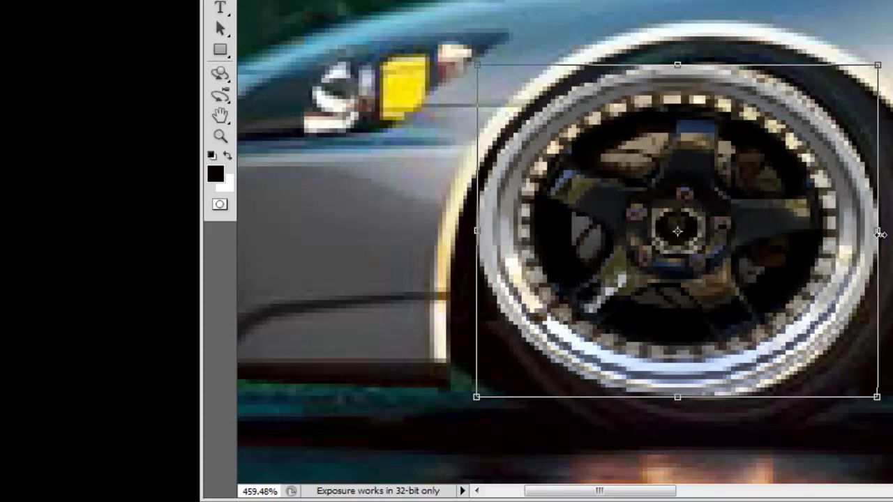
{"action": "left_click_drag", "start_coordinate": [473, 229], "coordinate": [542, 224]}
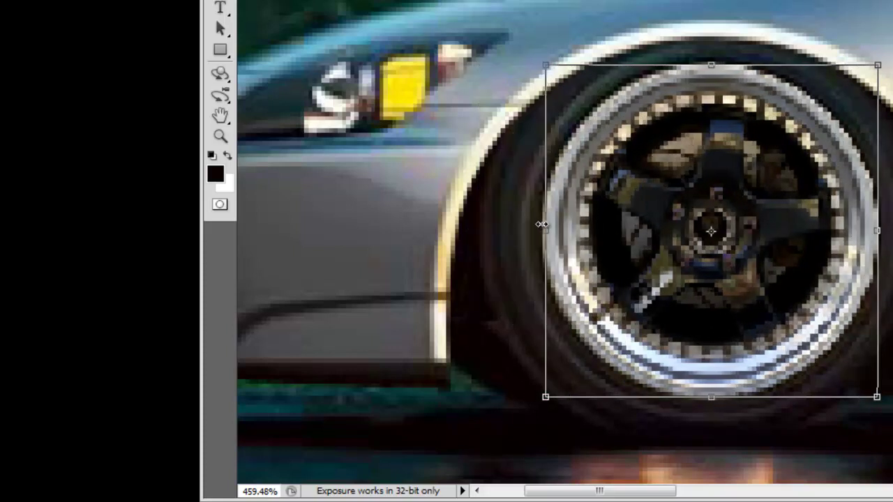
{"action": "right_click", "coordinate": [718, 227]}
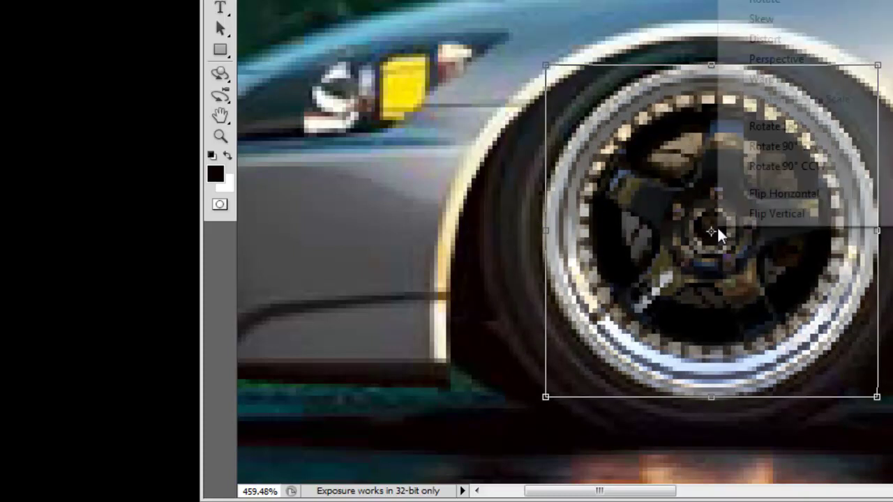
{"action": "left_click", "coordinate": [641, 165]}
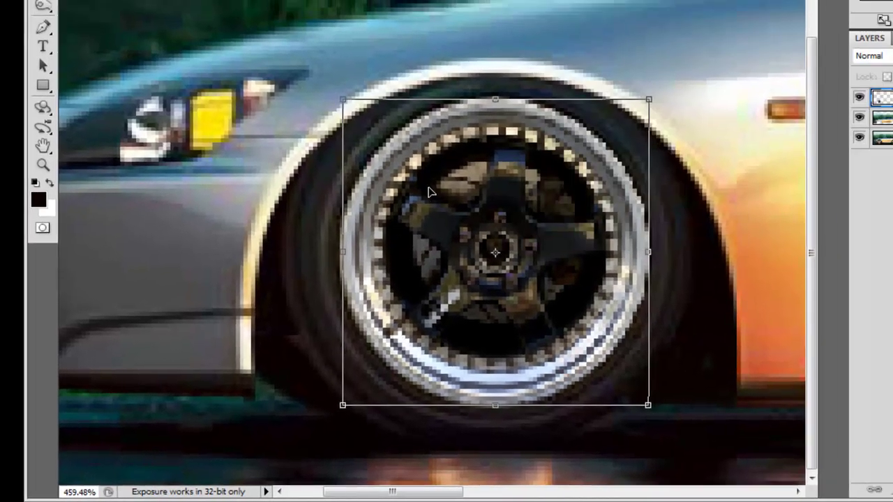
{"action": "key", "text": "Return"}
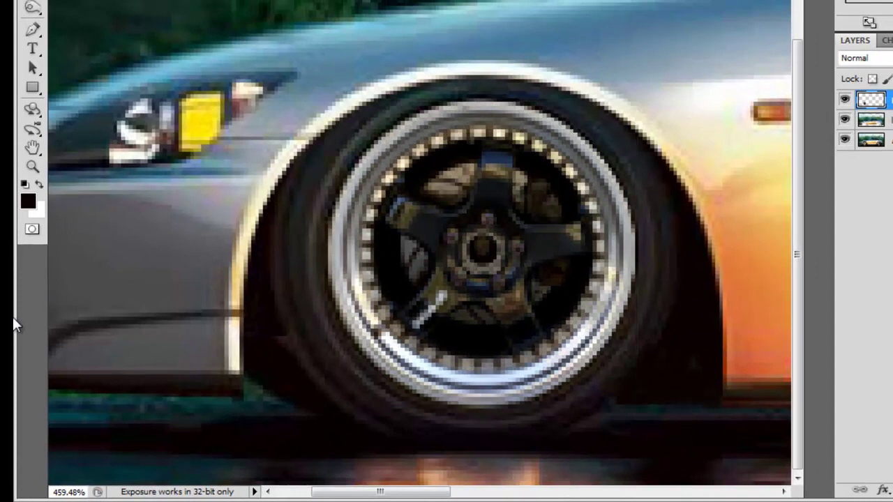
Step: Duplicate the front rim layer, Layer 1, keeping the default copy name
{"action": "left_click", "coordinate": [32, 166]}
{"action": "left_click_drag", "start_coordinate": [448, 118], "coordinate": [411, 251]}
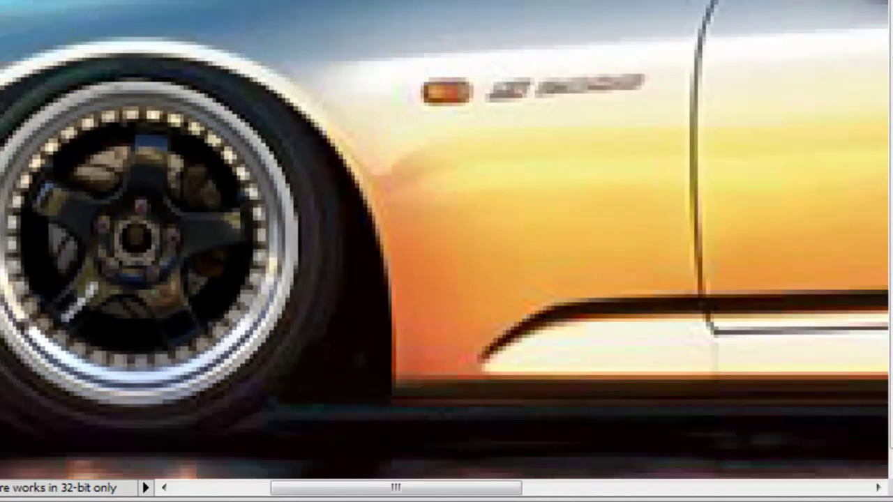
{"action": "left_click_drag", "start_coordinate": [392, 488], "coordinate": [277, 490]}
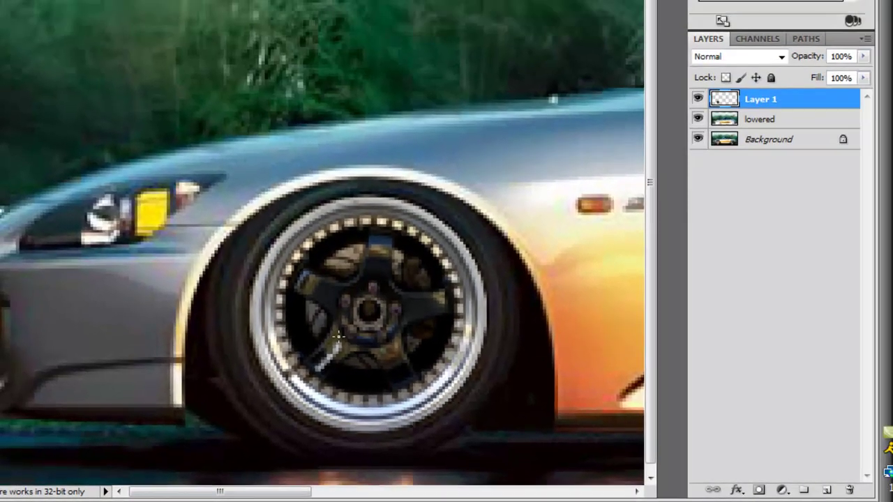
{"action": "right_click", "coordinate": [339, 336]}
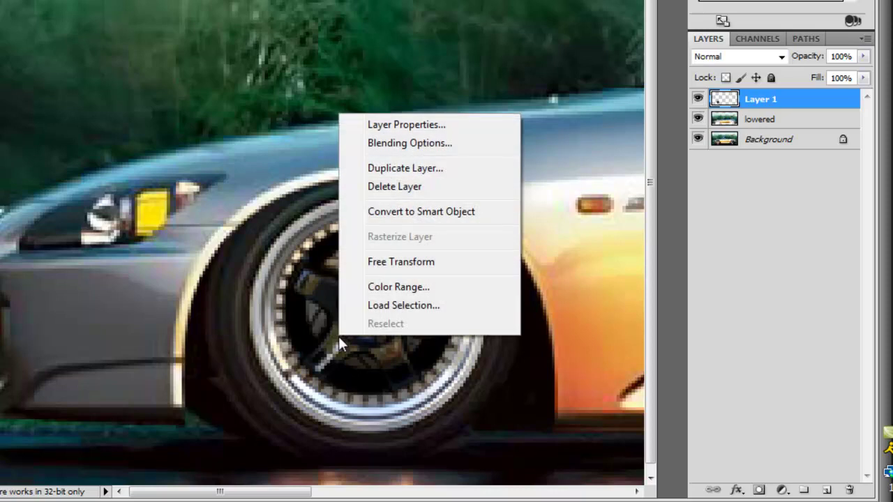
{"action": "left_click", "coordinate": [414, 171]}
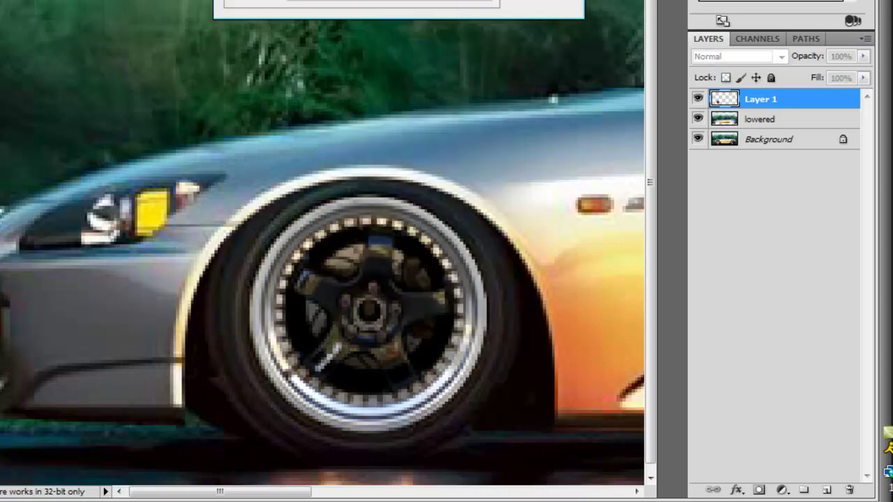
{"action": "key", "text": "Return"}
Step: Move the duplicated rim across the car onto the rear wheel with Free Transform and apply it
{"action": "right_click", "coordinate": [364, 344]}
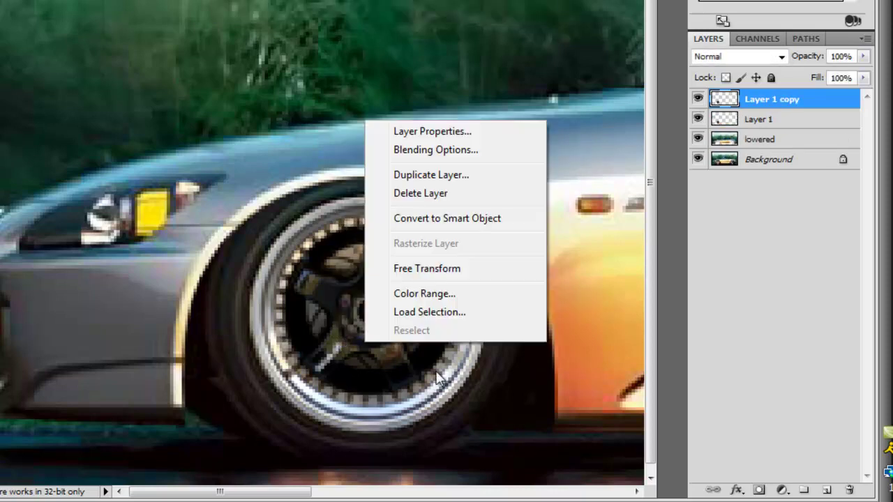
{"action": "left_click", "coordinate": [427, 269]}
{"action": "left_click_drag", "start_coordinate": [279, 492], "coordinate": [403, 492]}
{"action": "key", "text": "ctrl+t"}
{"action": "left_click_drag", "start_coordinate": [1, 336], "coordinate": [534, 336]}
{"action": "left_click_drag", "start_coordinate": [516, 365], "coordinate": [293, 375]}
{"action": "key", "text": "Return"}
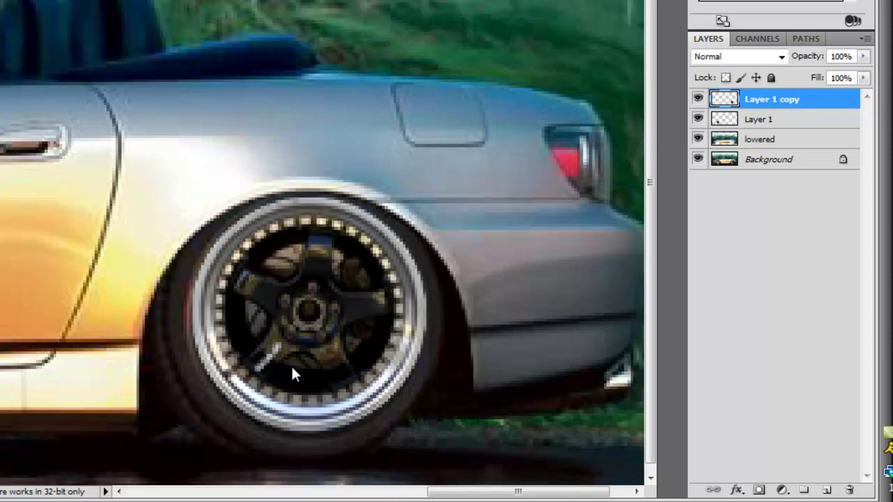
Step: Fine-tune the rear rim's position inside its tyre with Free Transform and apply the transformation
{"action": "right_click", "coordinate": [317, 339]}
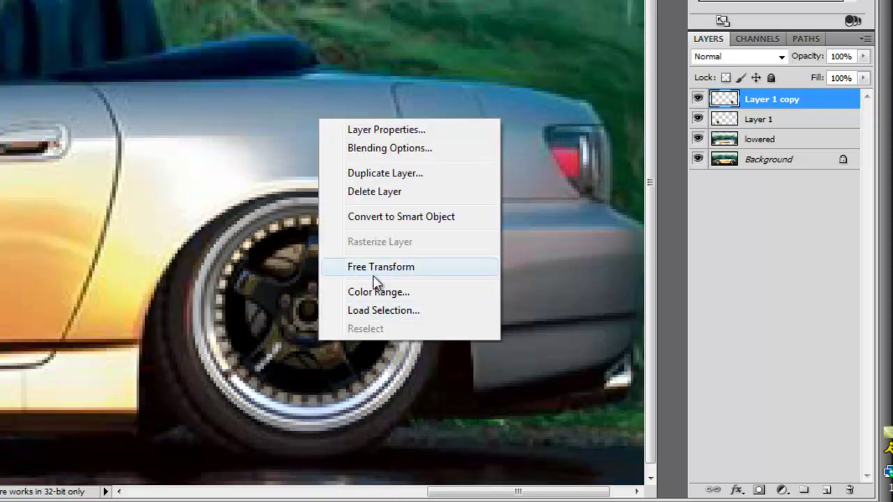
{"action": "left_click", "coordinate": [379, 265]}
{"action": "left_click_drag", "start_coordinate": [330, 279], "coordinate": [330, 285]}
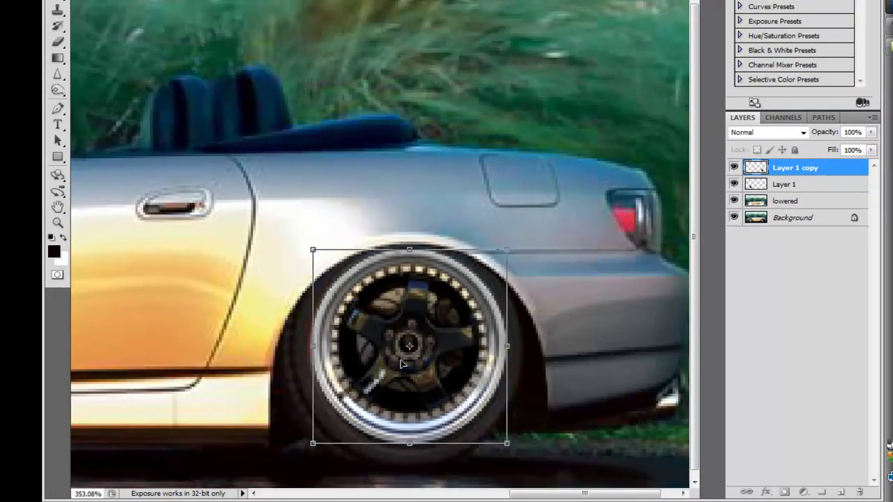
{"action": "left_click_drag", "start_coordinate": [403, 364], "coordinate": [401, 363]}
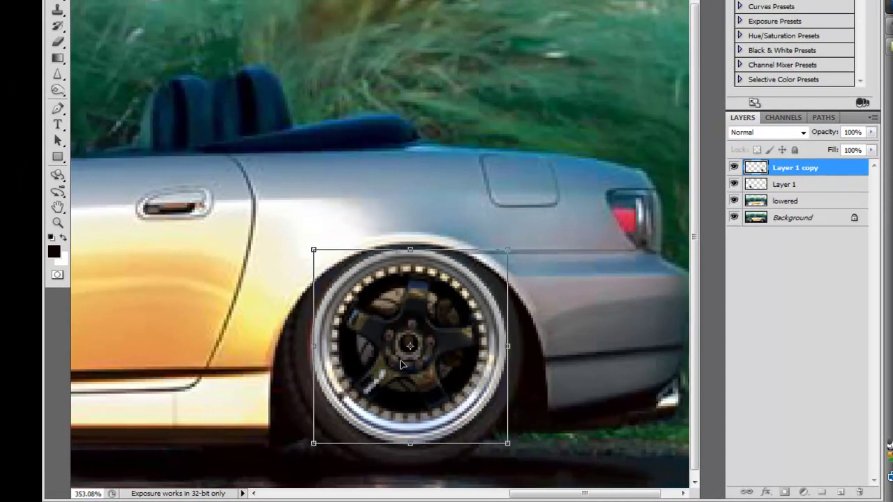
{"action": "key", "text": "Return"}
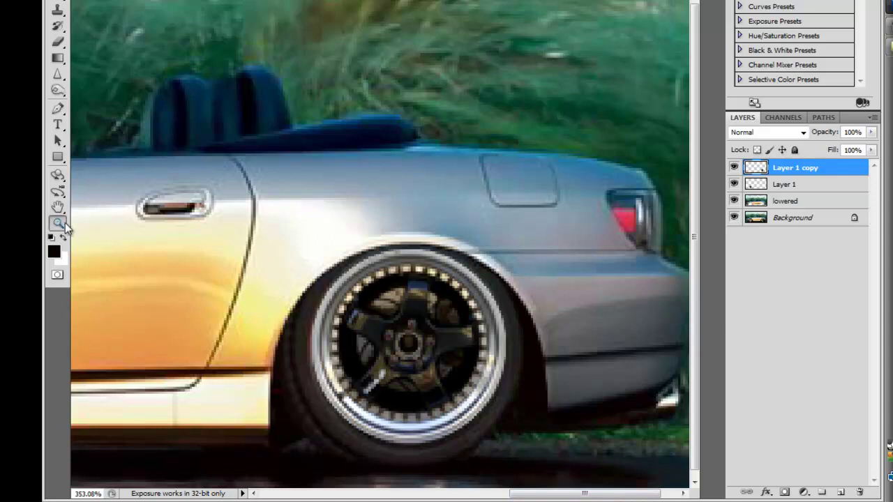
Step: Move Layer 1 copy and Layer 1 below the lowered layer, and review both wheels on the whole car
{"action": "left_click_drag", "start_coordinate": [370, 192], "coordinate": [428, 279]}
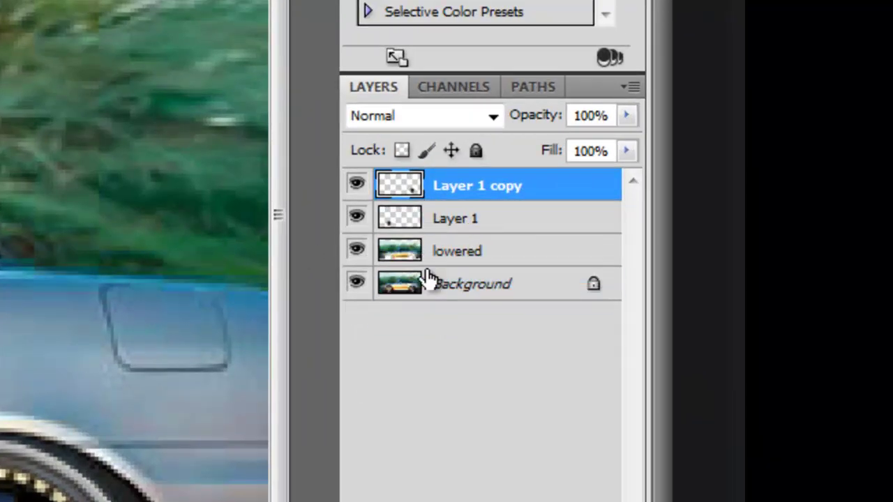
{"action": "left_click_drag", "start_coordinate": [450, 199], "coordinate": [450, 256]}
{"action": "left_click_drag", "start_coordinate": [454, 189], "coordinate": [450, 239]}
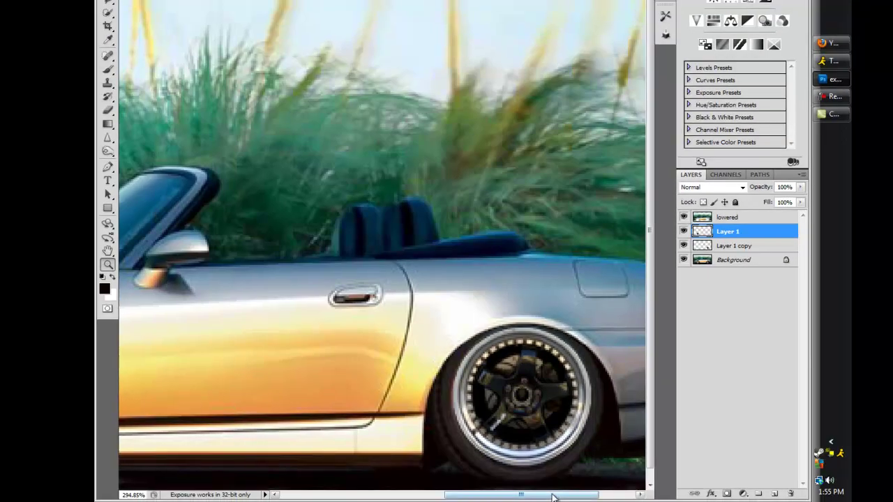
{"action": "left_click_drag", "start_coordinate": [554, 497], "coordinate": [437, 499]}
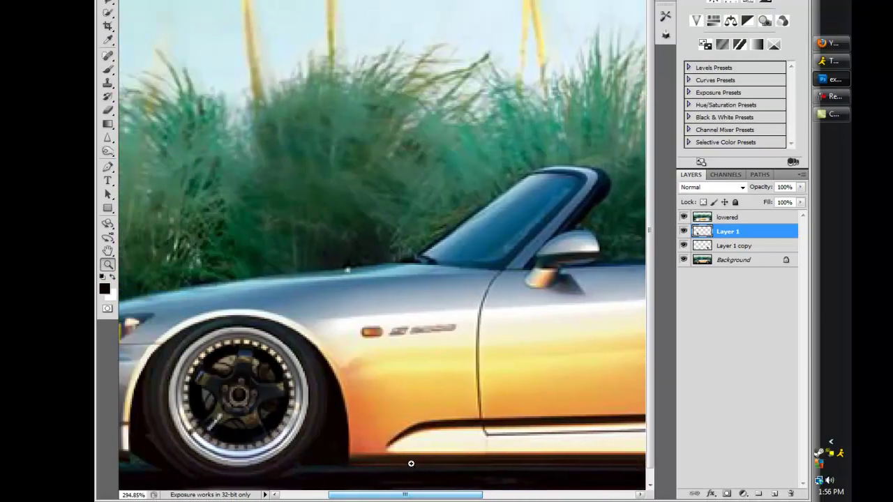
{"action": "left_click_drag", "start_coordinate": [277, 249], "coordinate": [250, 242]}
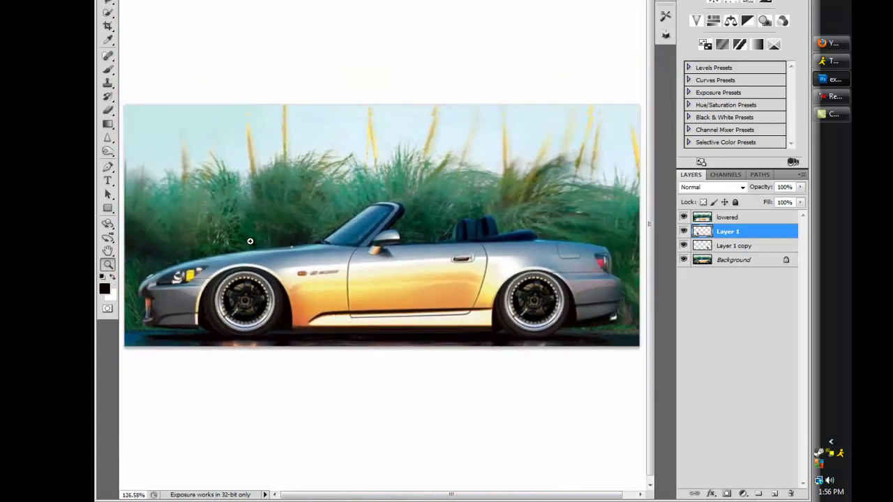